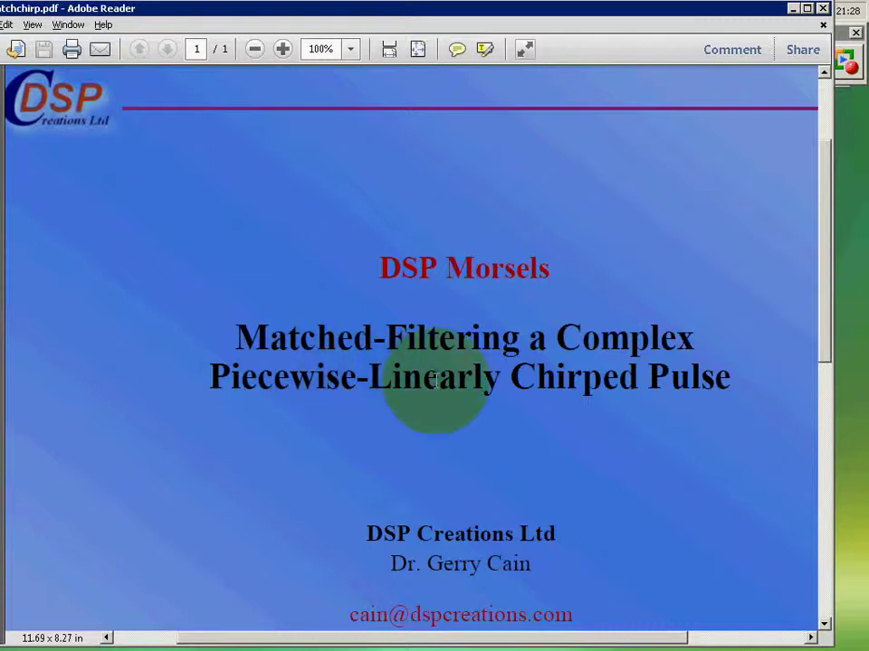
Step: Minimize the chirp matched-filtering slides so the matchchirp model window shows
left_click(795, 11)
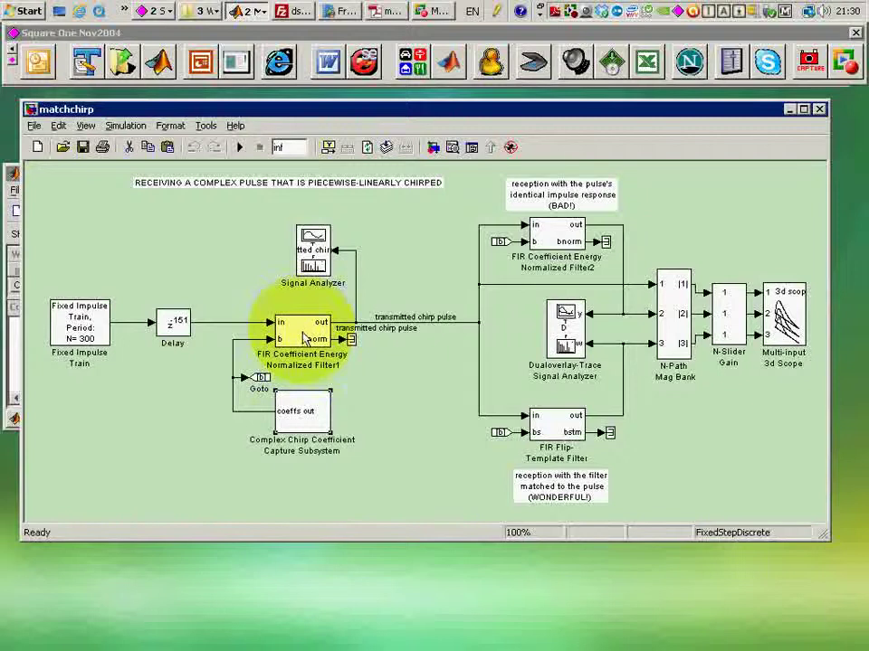
double_click(303, 417)
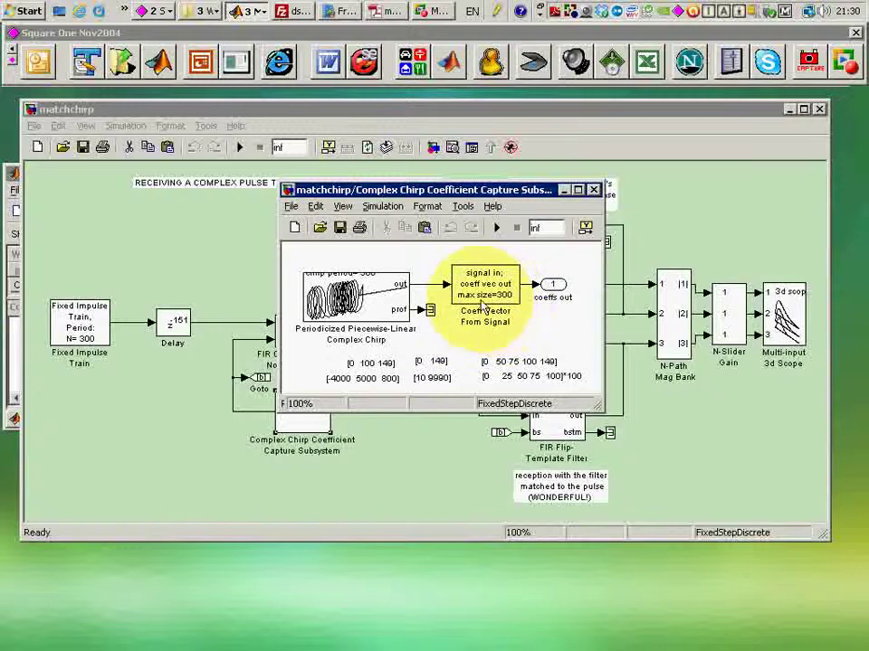
double_click(370, 309)
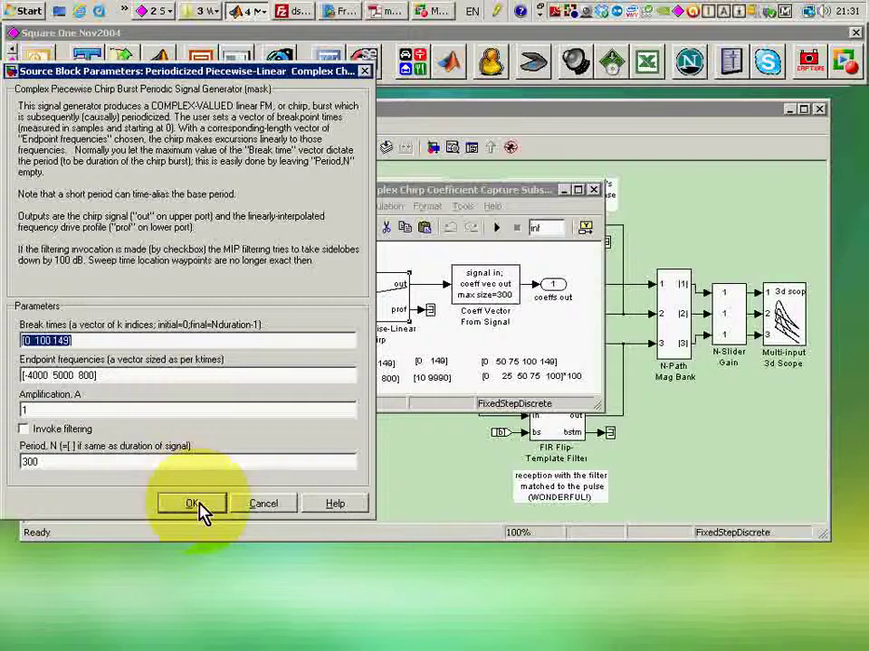
left_click(194, 504)
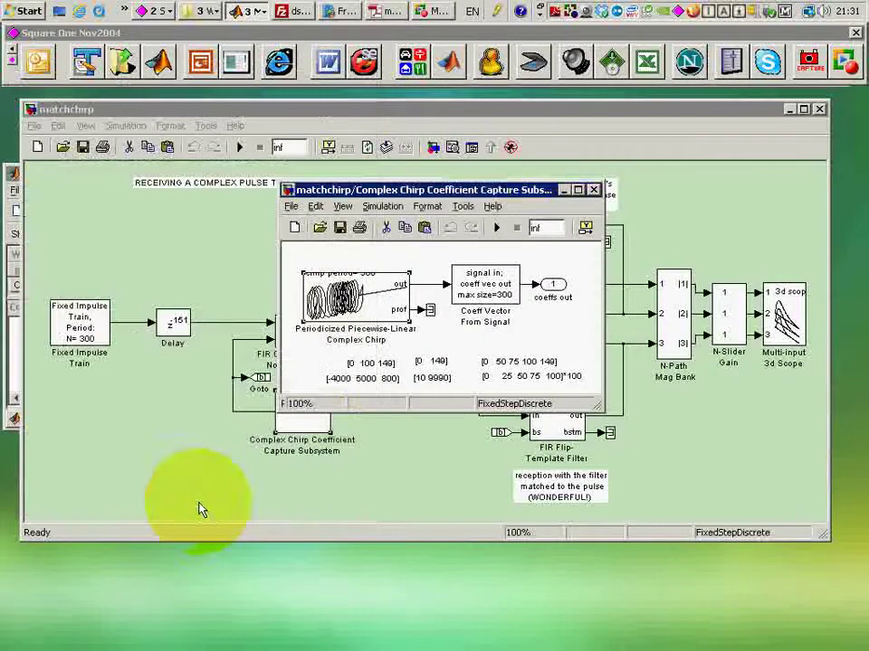
Step: Close the subsystem window and start the matchchirp simulation
left_click(594, 191)
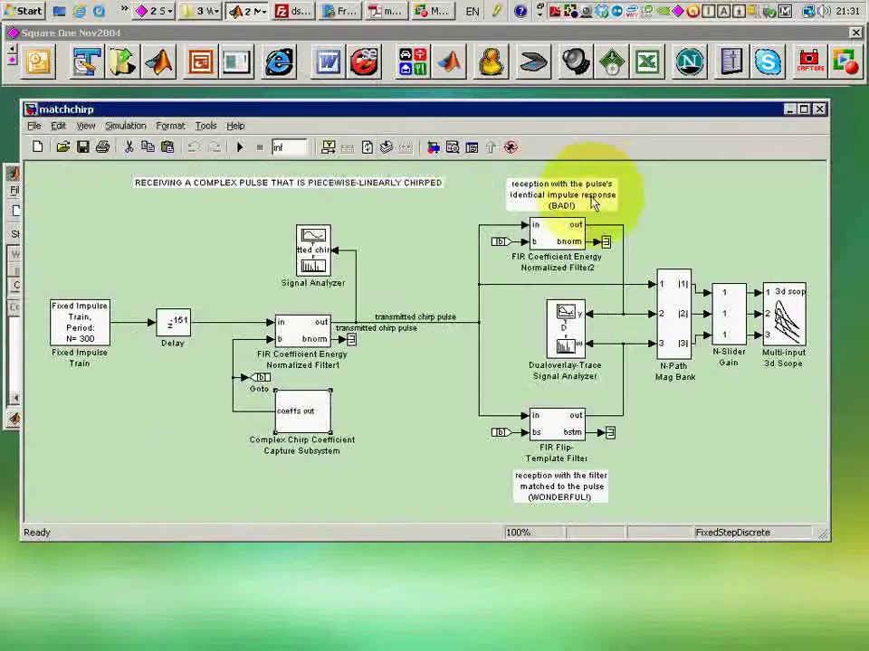
left_click(241, 148)
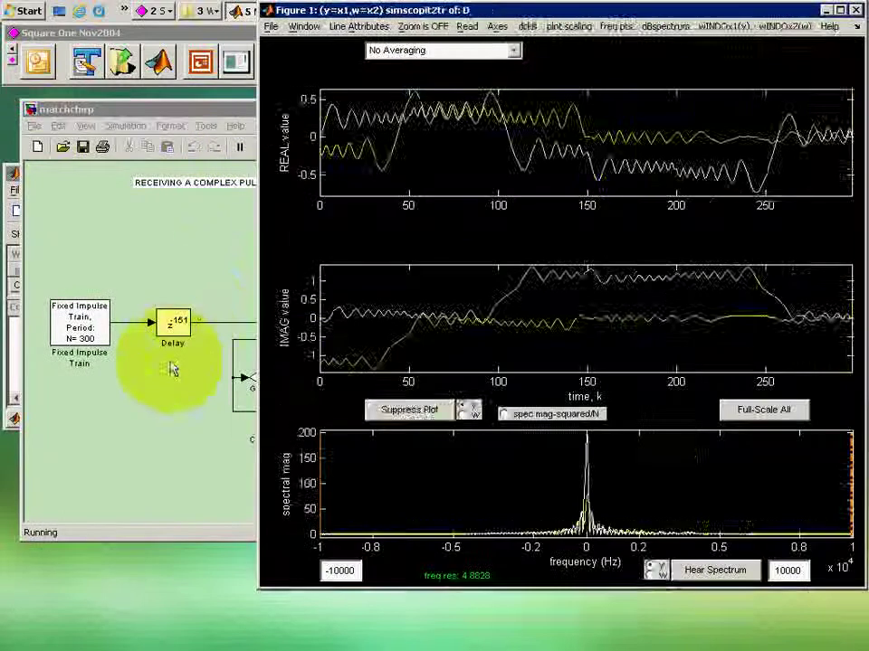
left_click(151, 275)
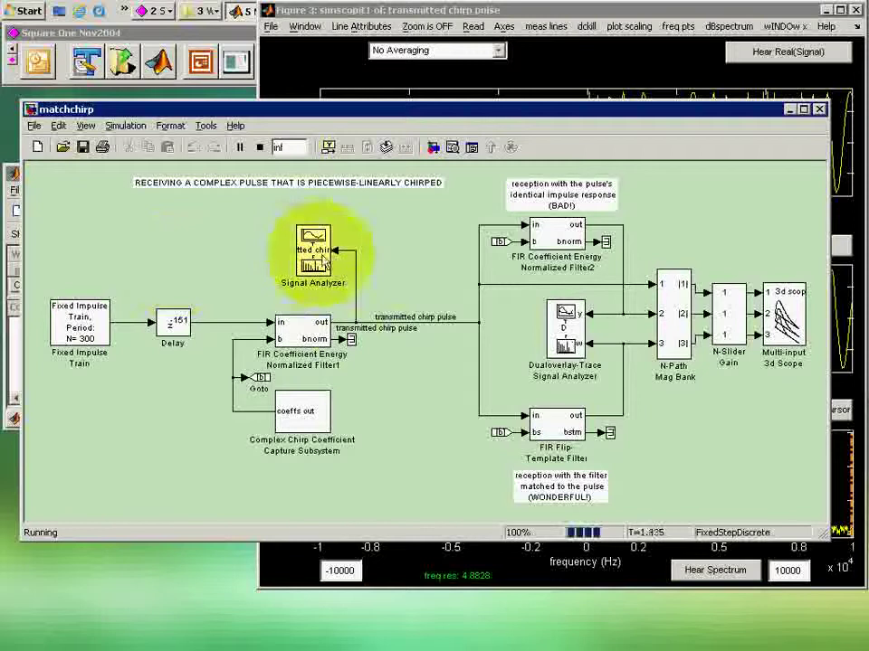
Step: Play the transmitted chirp pulse's spectrum with the scope's Hear Spectrum button
left_click(516, 16)
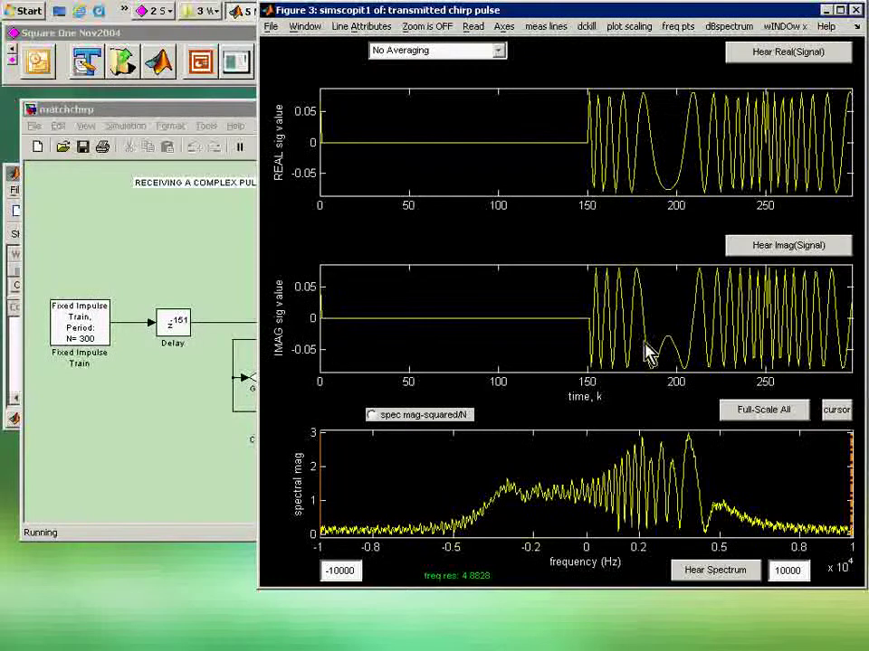
left_click(724, 568)
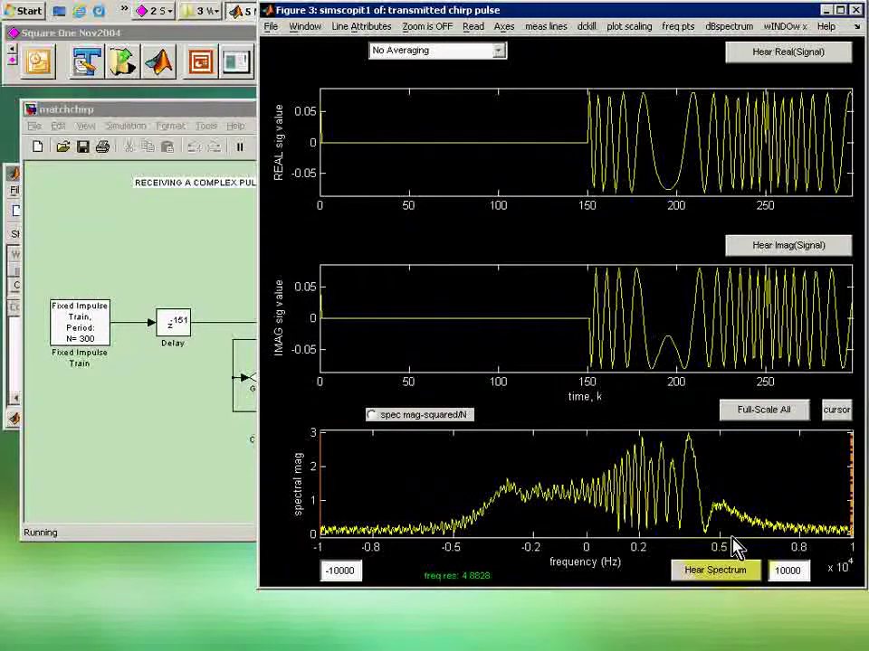
left_click(192, 262)
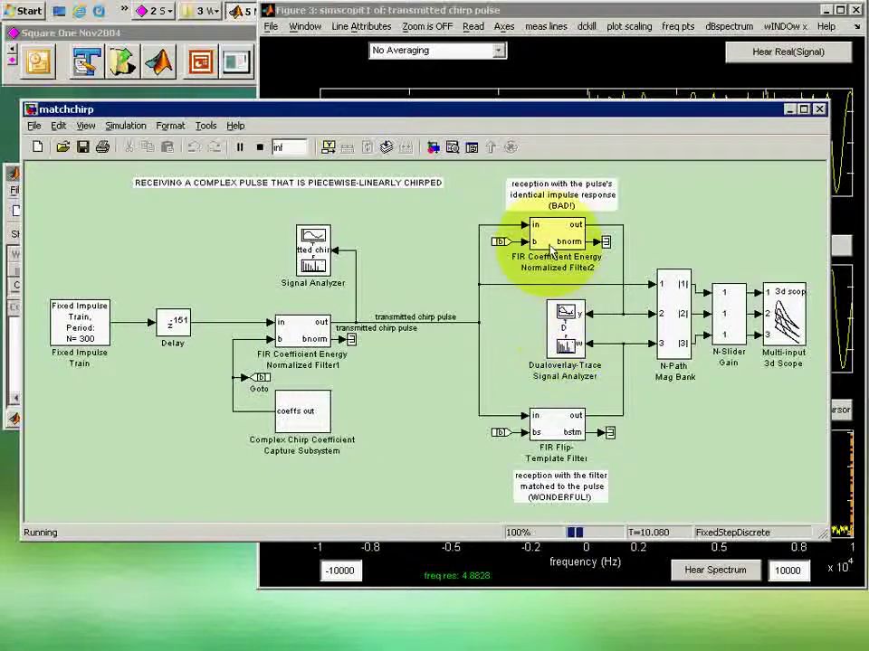
Step: In the Dualoverlay-Trace Signal Analyzer, suppress the white and yellow filter outputs in turn
double_click(564, 344)
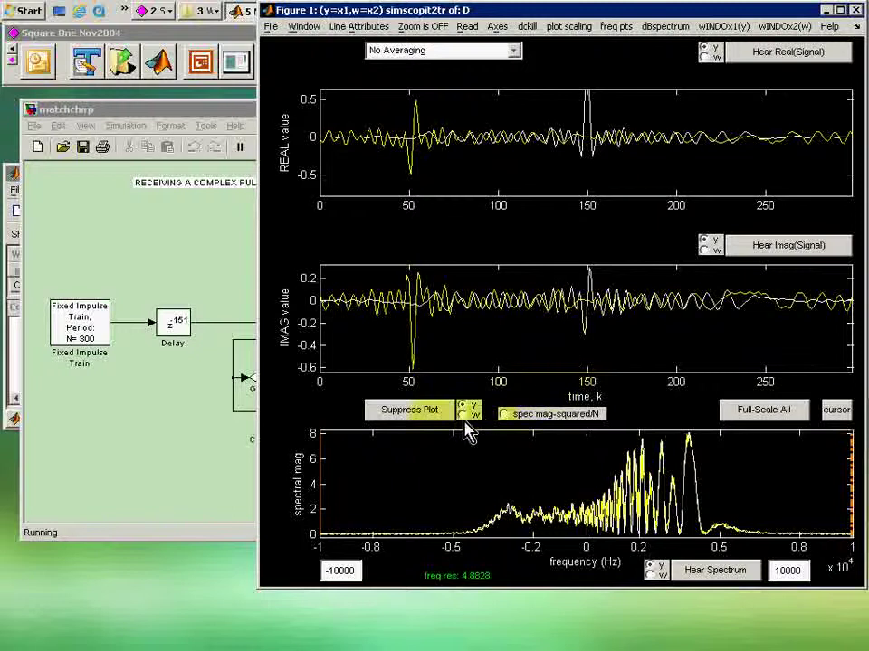
left_click(410, 416)
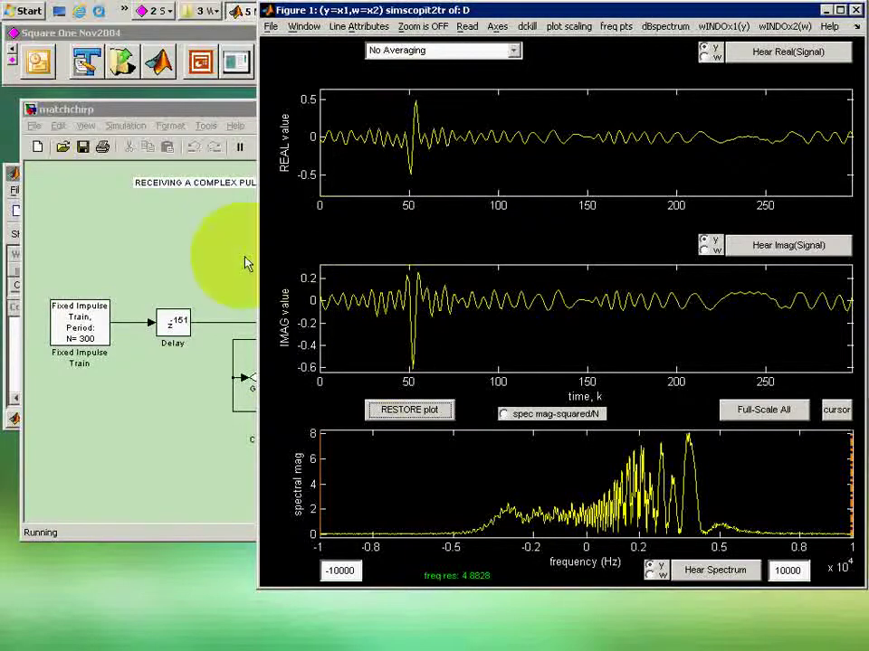
left_click(416, 413)
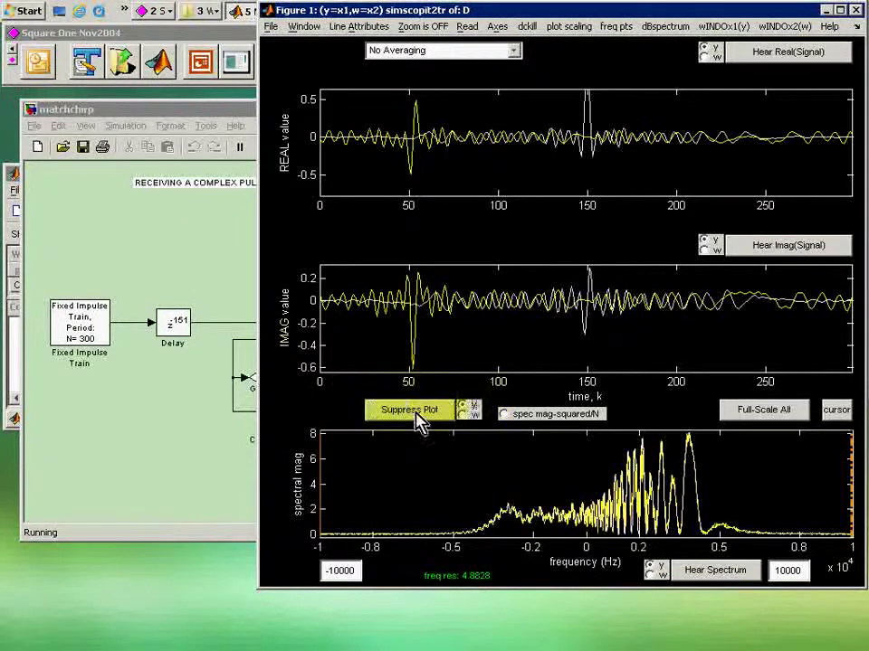
left_click(421, 415)
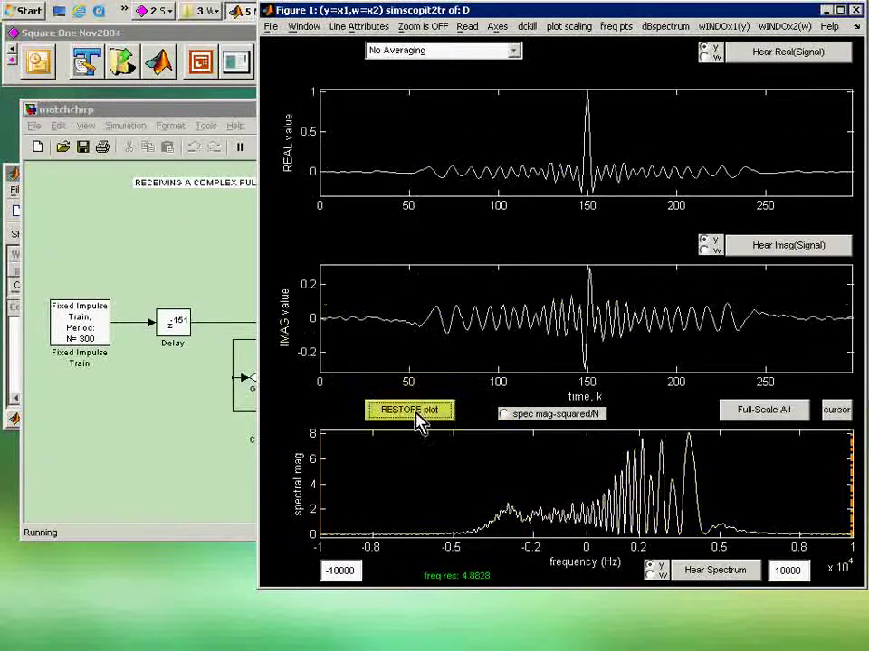
left_click(207, 261)
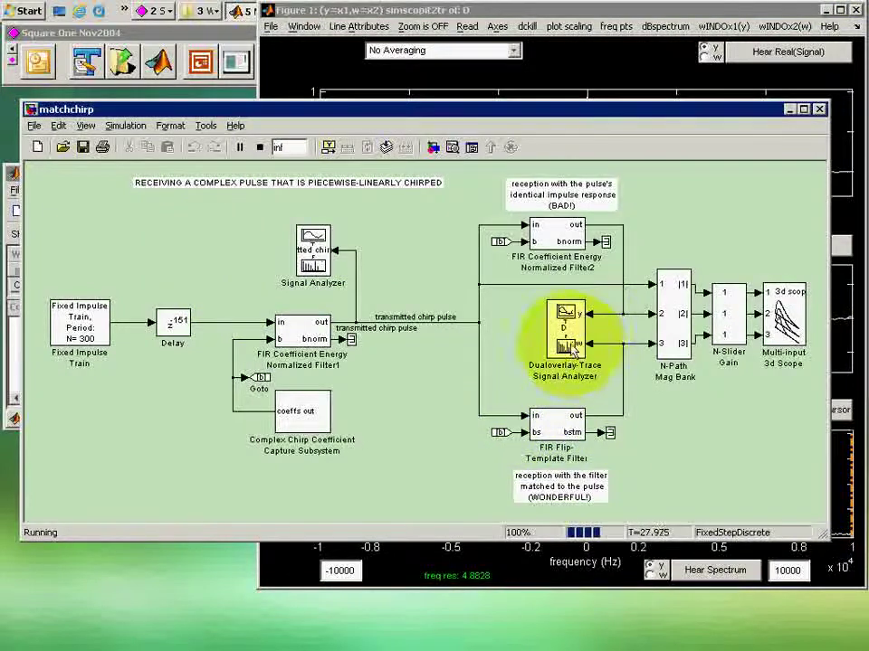
left_click(442, 11)
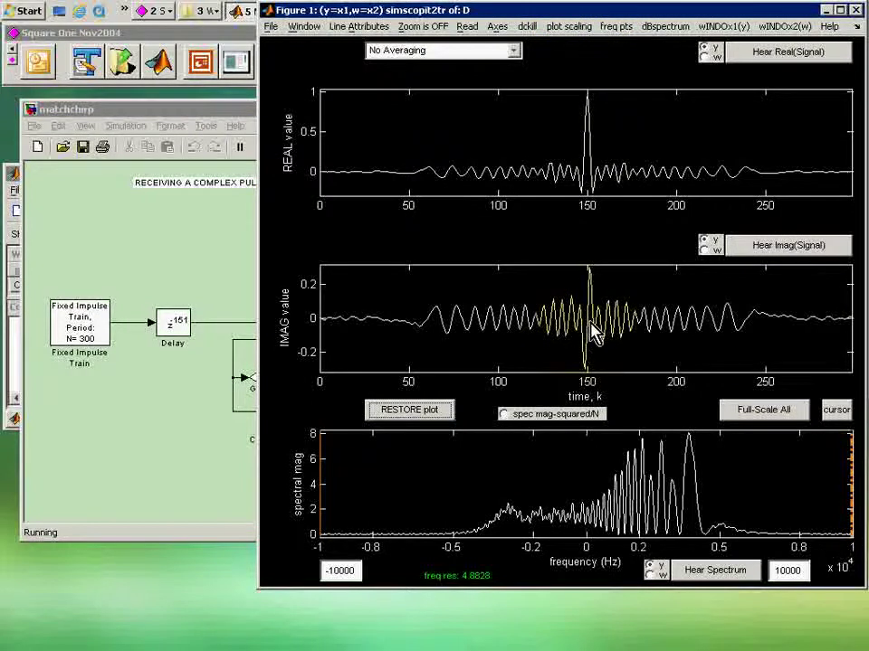
left_click(219, 248)
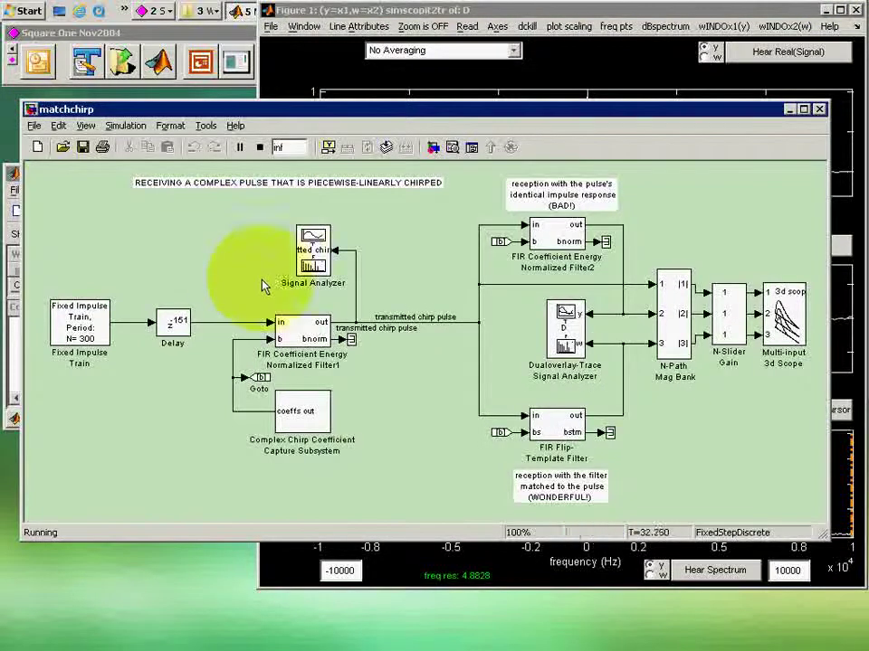
Step: Show the Multi-input 3d Scope's three filter outputs in 2D View
double_click(778, 340)
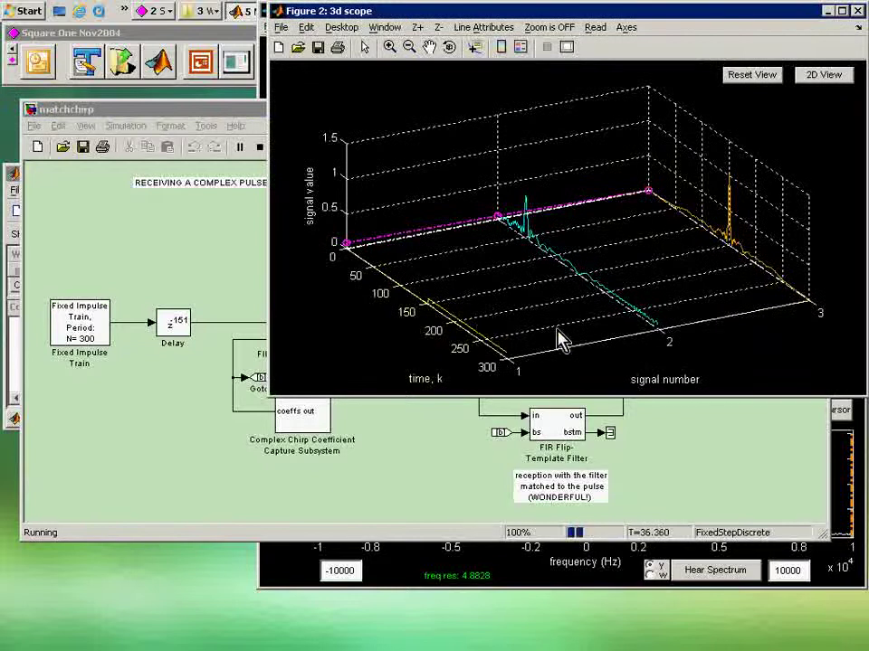
left_click(825, 77)
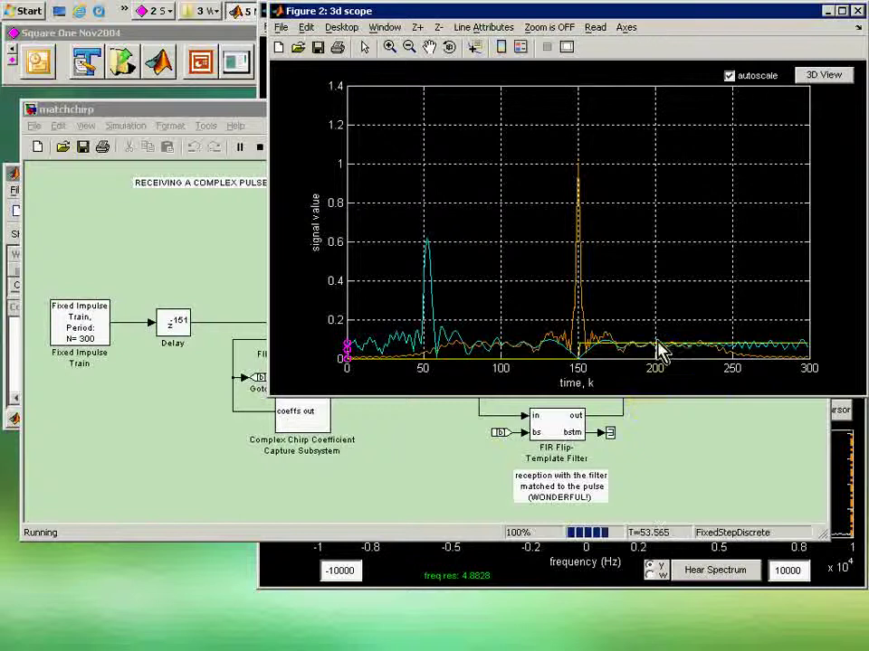
left_click(460, 450)
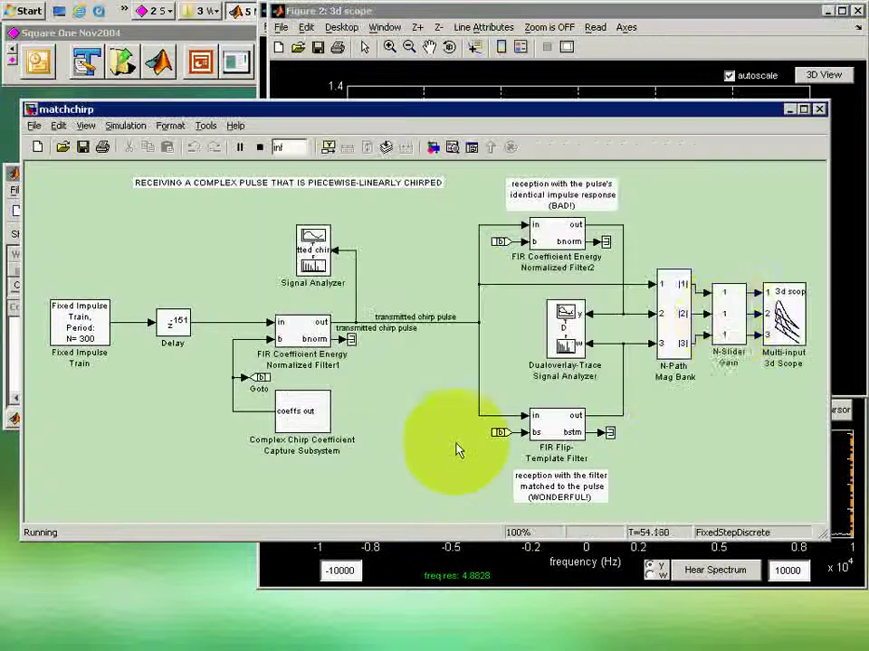
Step: Drag the first N-Slider gain from 1 to 3 and check the effect on the 3d scope
double_click(731, 326)
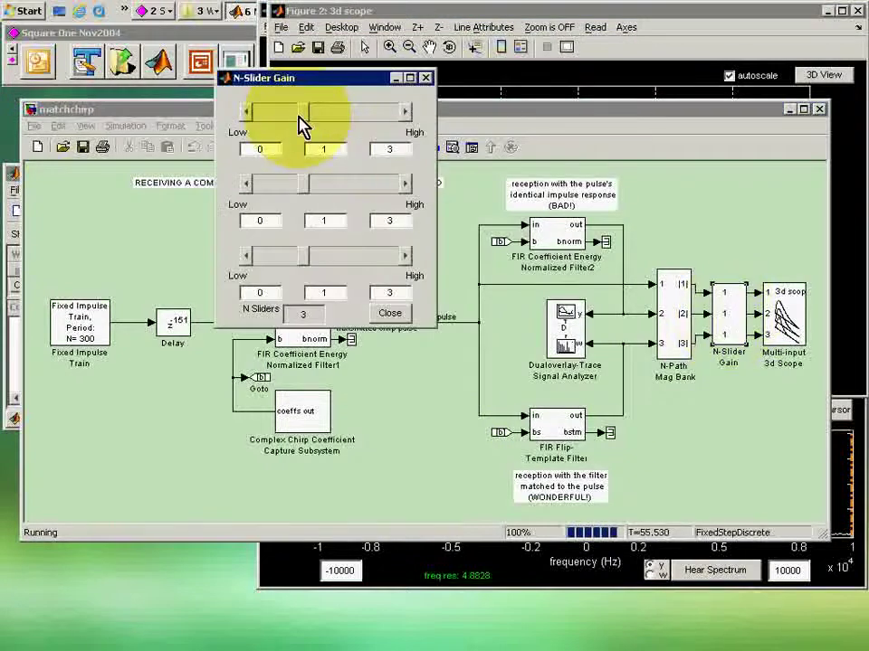
left_click_drag(301, 116, 436, 139)
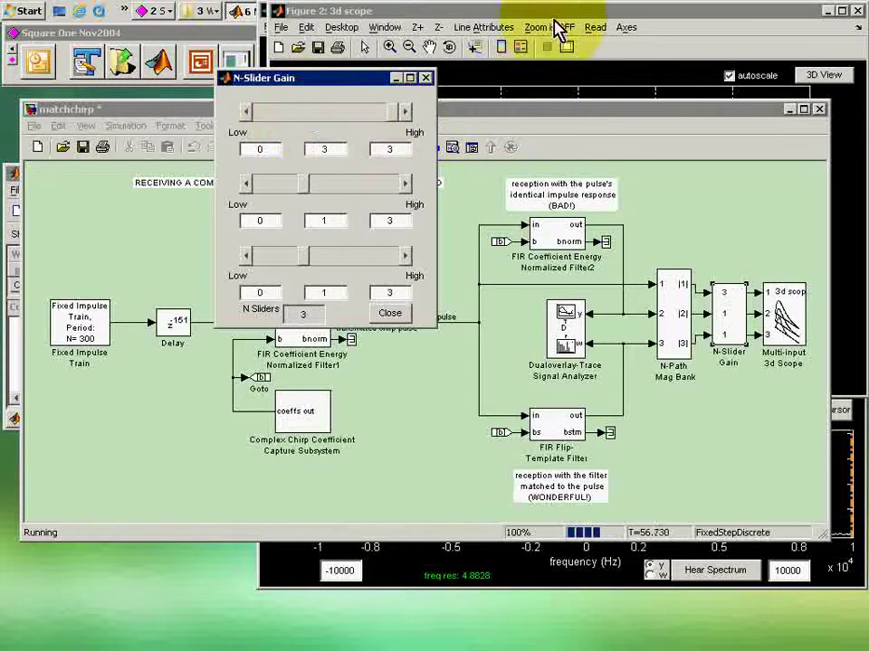
left_click(575, 24)
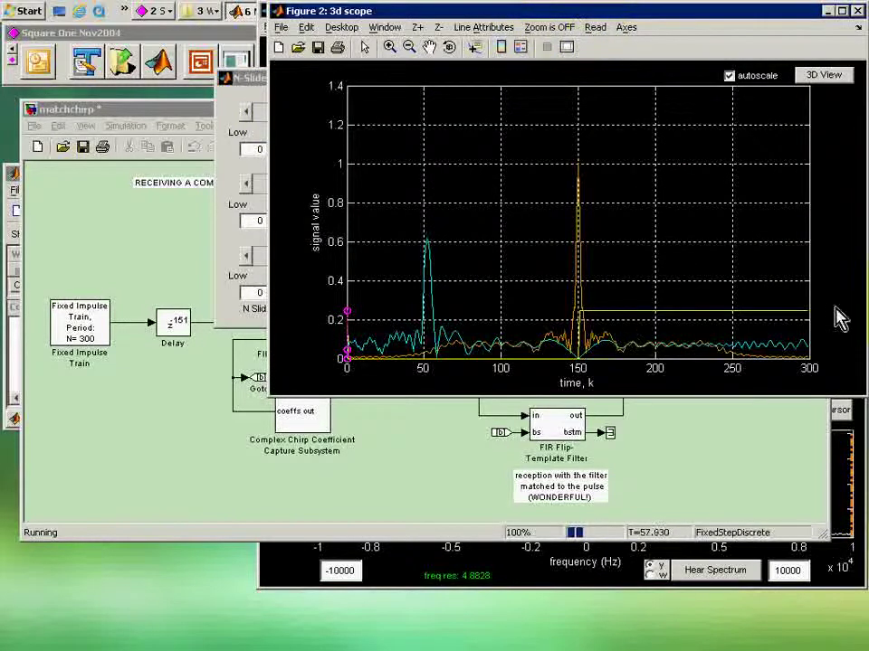
left_click(231, 162)
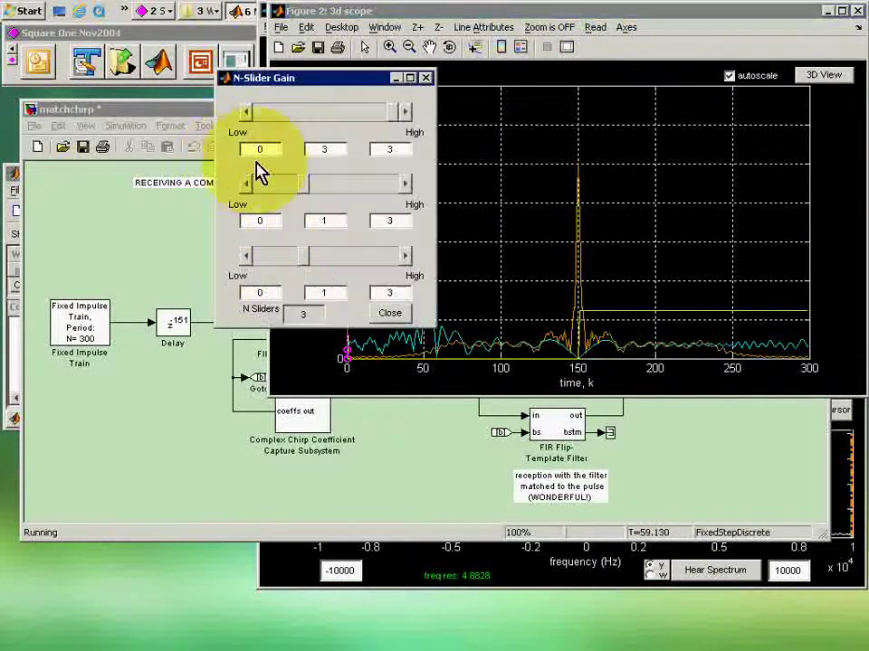
double_click(321, 149)
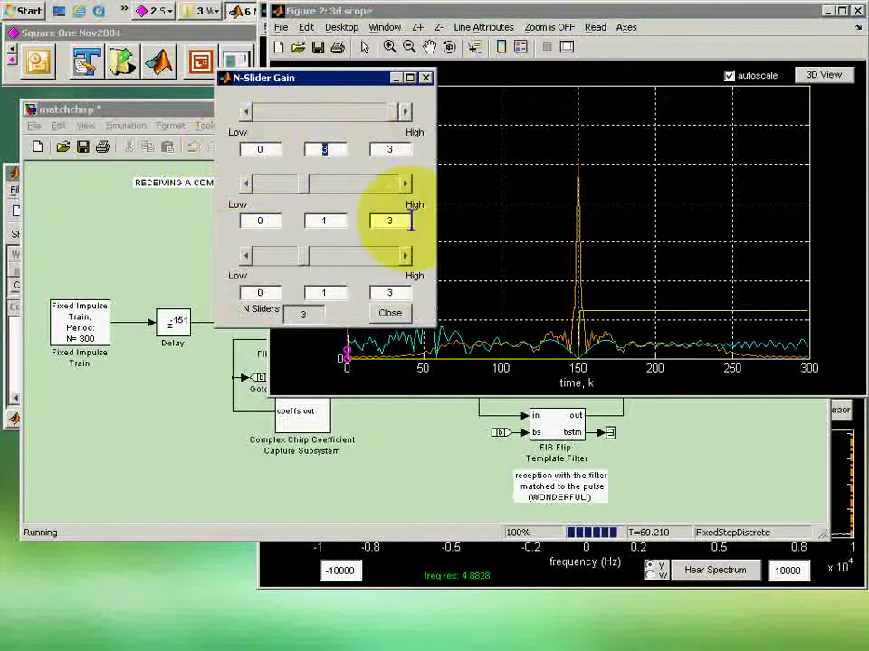
Step: Set the first N-Slider gain back to 1 and close the gain dialog
type("1")
key("Return")
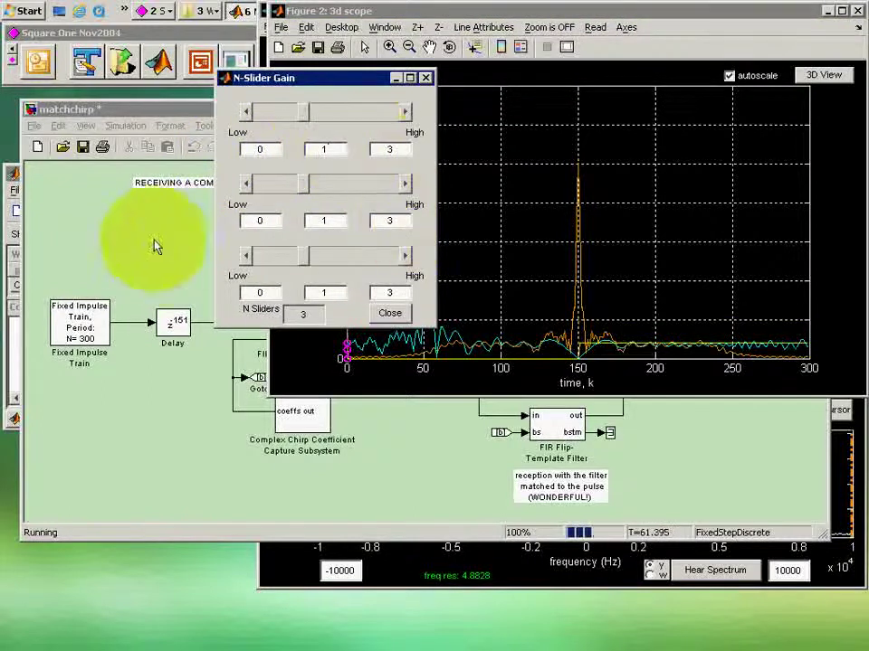
left_click(425, 78)
left_click(176, 188)
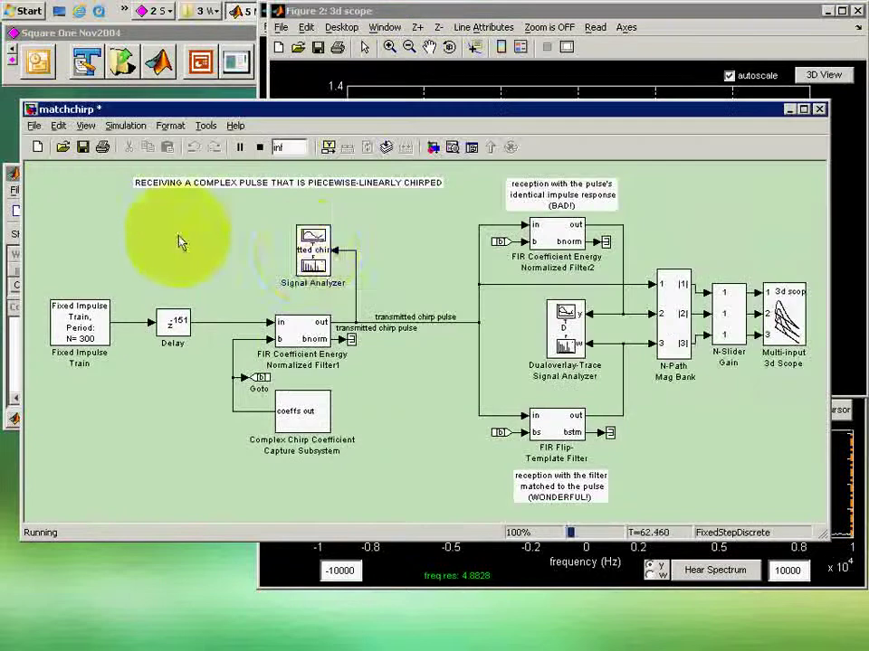
Step: Review the transmitted chirp pulse in its Signal Analyzer scope
double_click(312, 244)
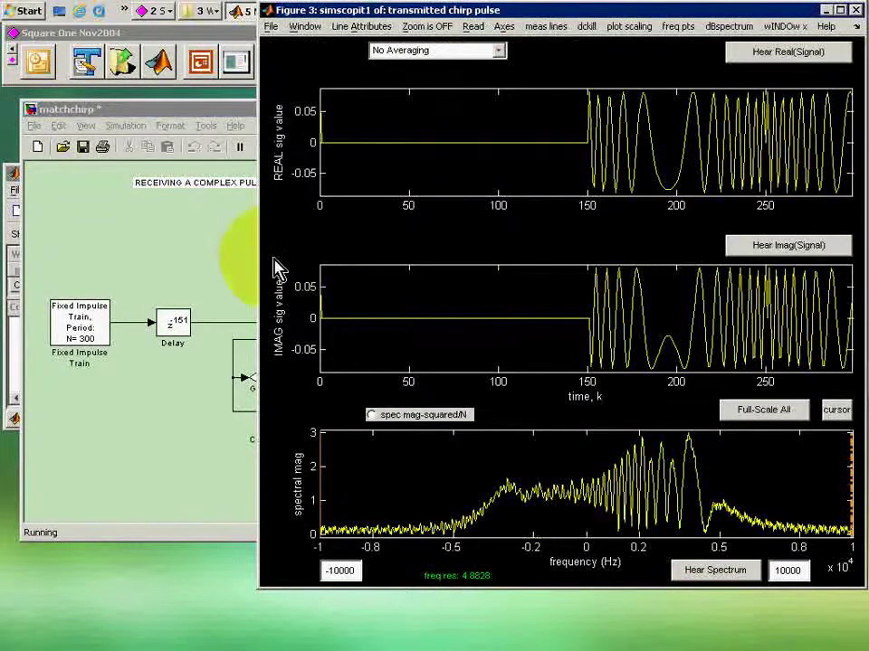
left_click(181, 260)
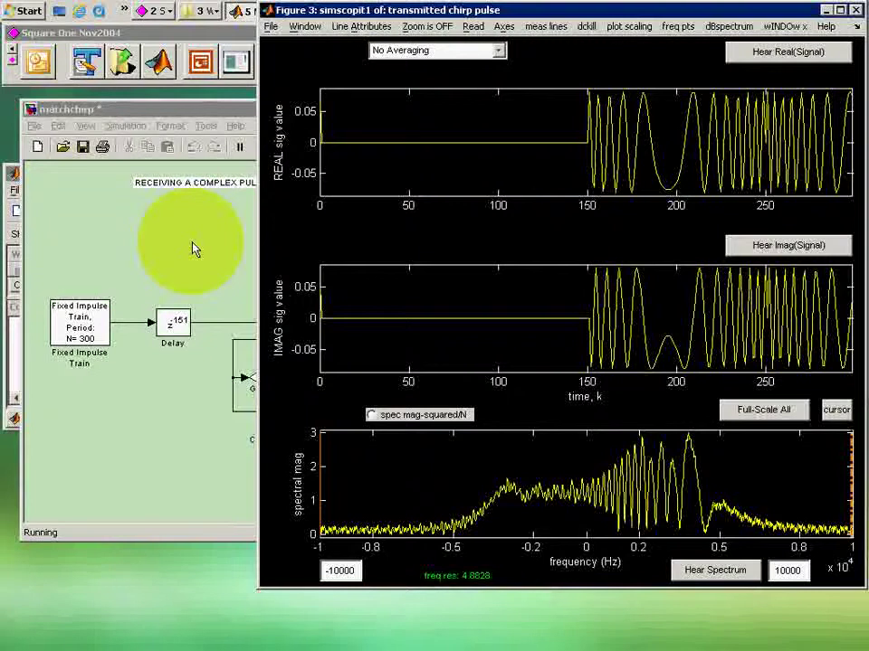
left_click(194, 249)
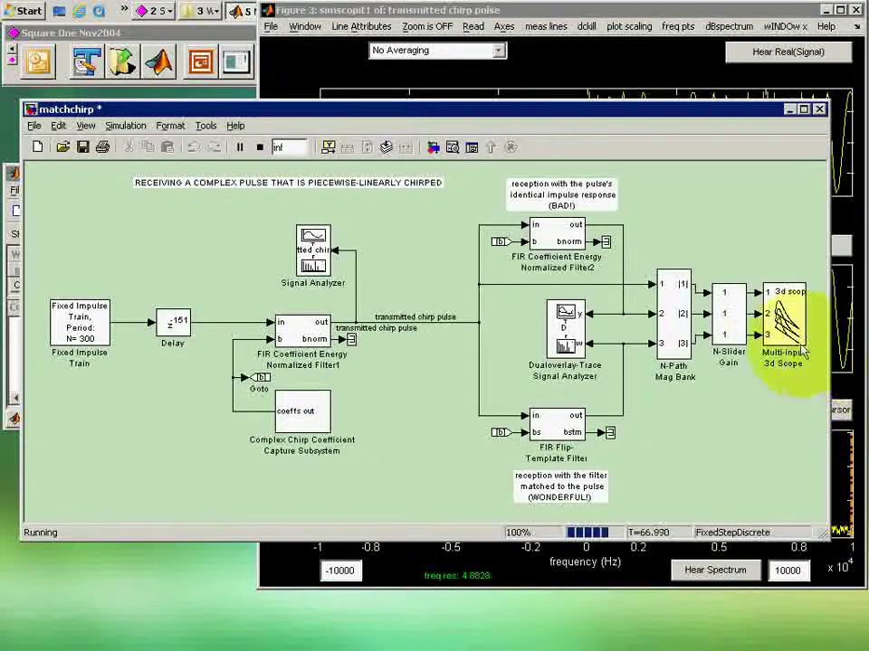
Step: View the three filter outputs side by side on the Multi-input 3d Scope
double_click(782, 317)
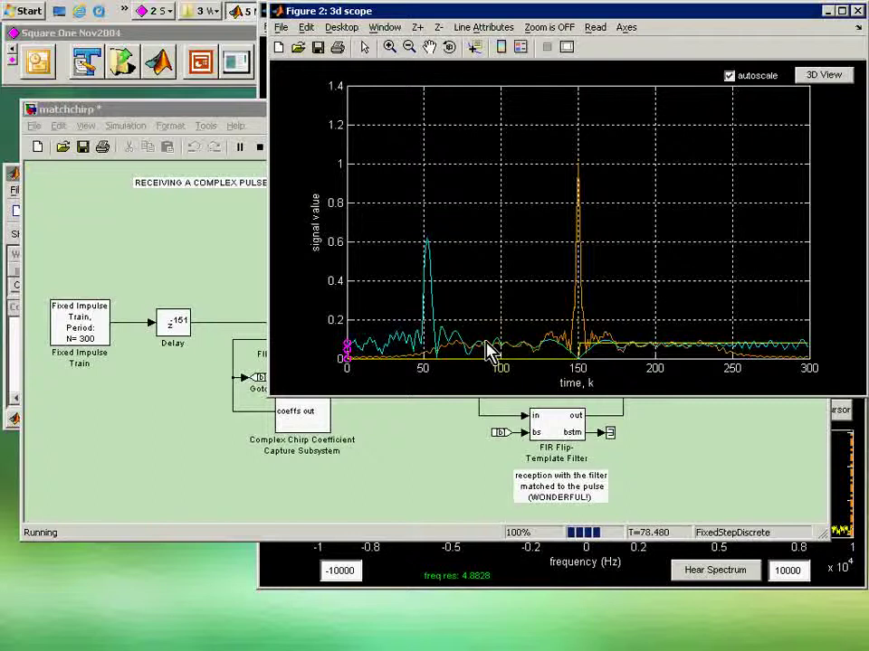
left_click(411, 466)
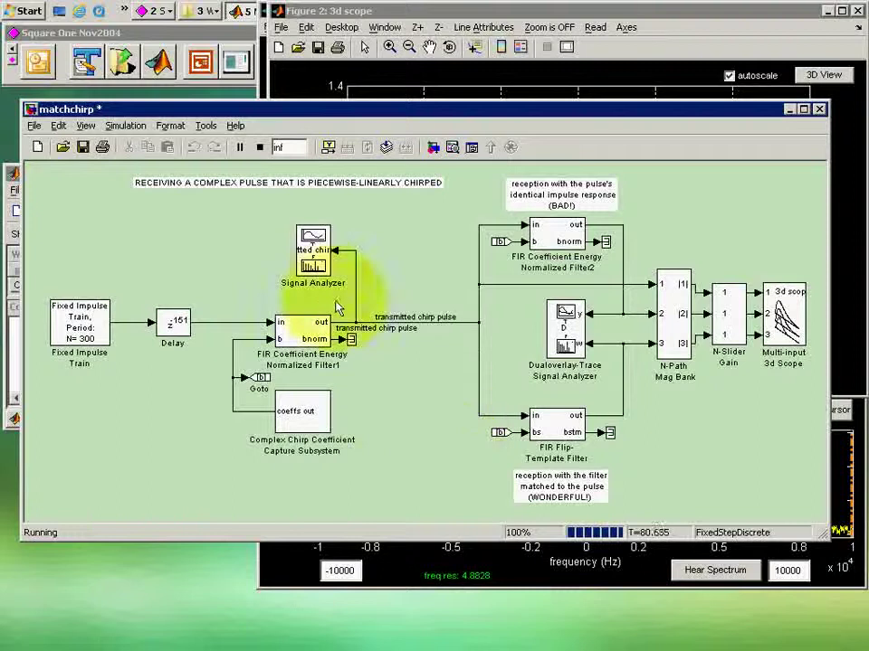
Step: Stop the run and give the chirp break times [0 149] and endpoint frequencies [0 10000]
left_click(260, 146)
double_click(308, 417)
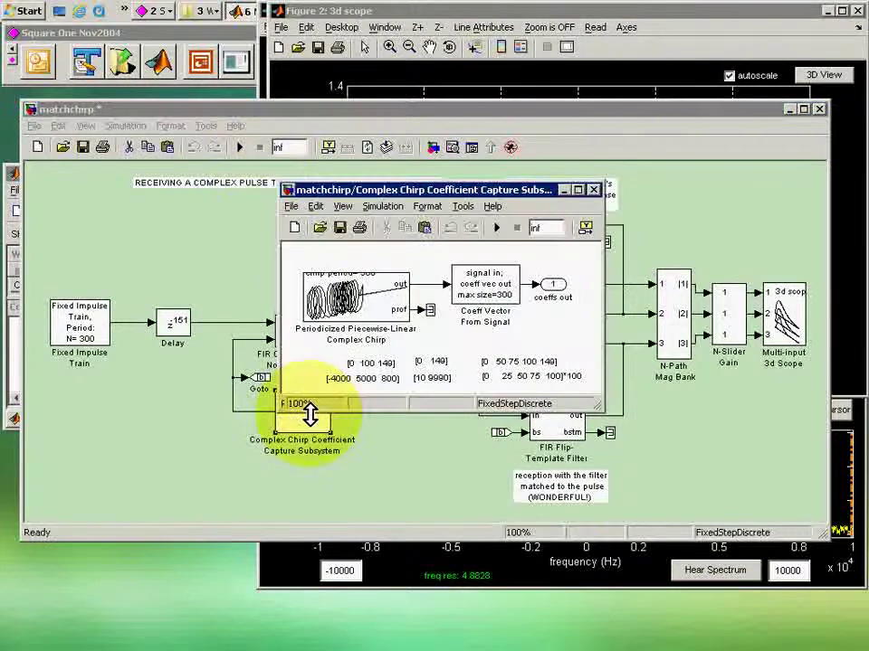
double_click(335, 303)
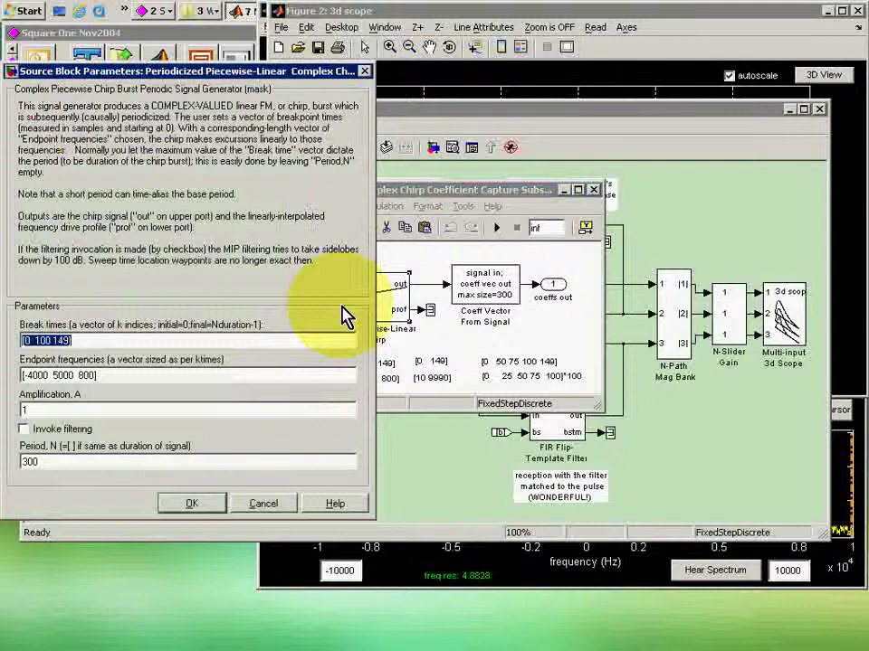
left_click(40, 342)
key("Delete")
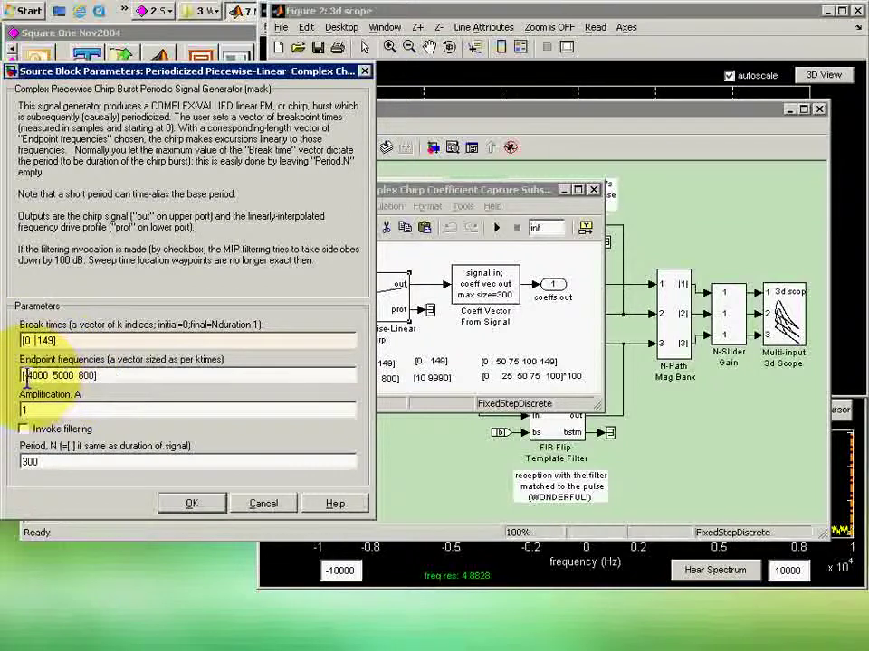
left_click_drag(25, 380, 95, 376)
left_click(25, 380)
key("Delete")
key("Delete")
key("Delete")
key("Delete")
key("Delete")
key("Delete")
key("Delete")
key("Delete")
key("Delete")
key("Delete")
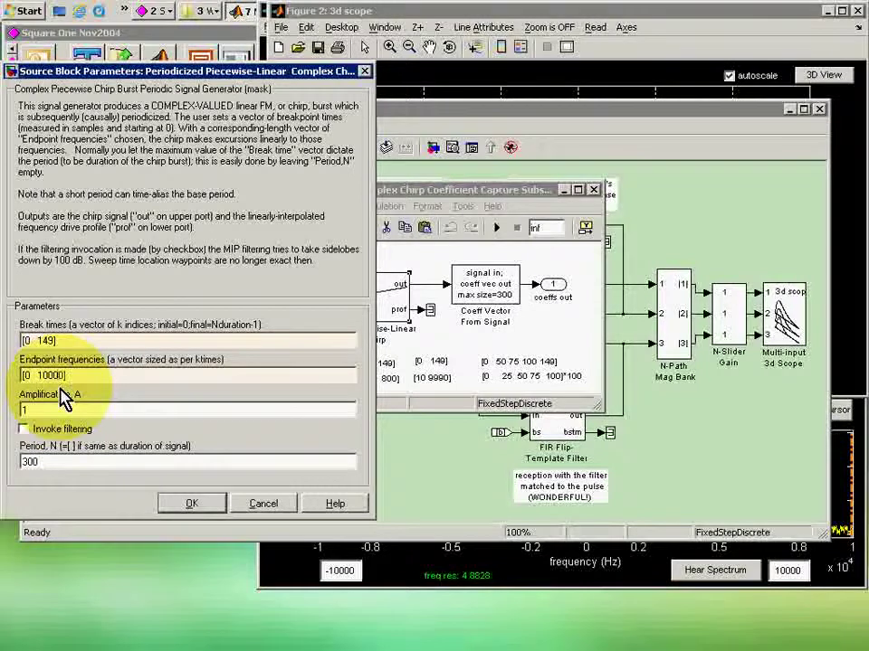
left_click(206, 507)
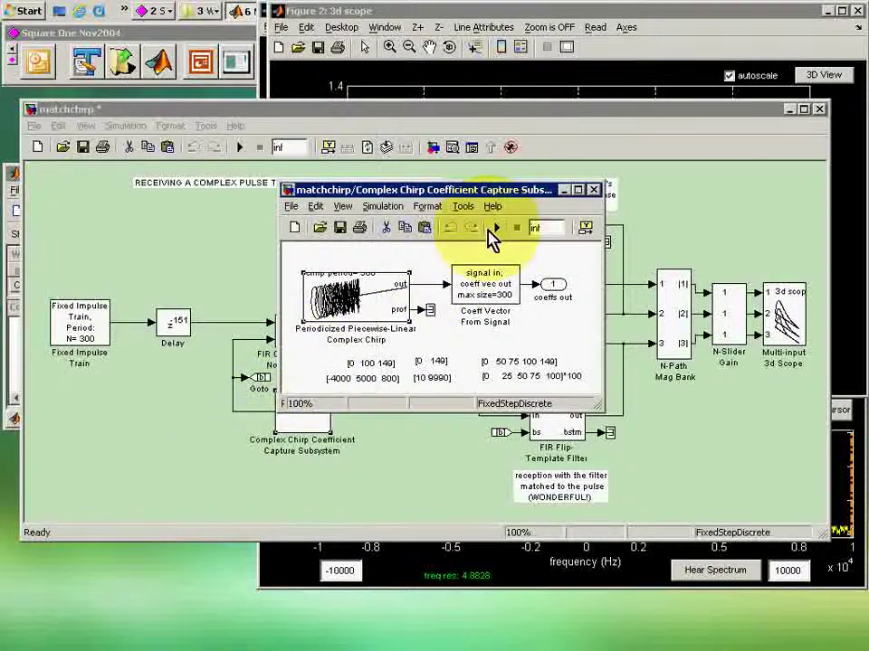
Step: Start the simulation with the new linear chirp and open the Dualoverlay-Trace Signal Analyzer
left_click(495, 228)
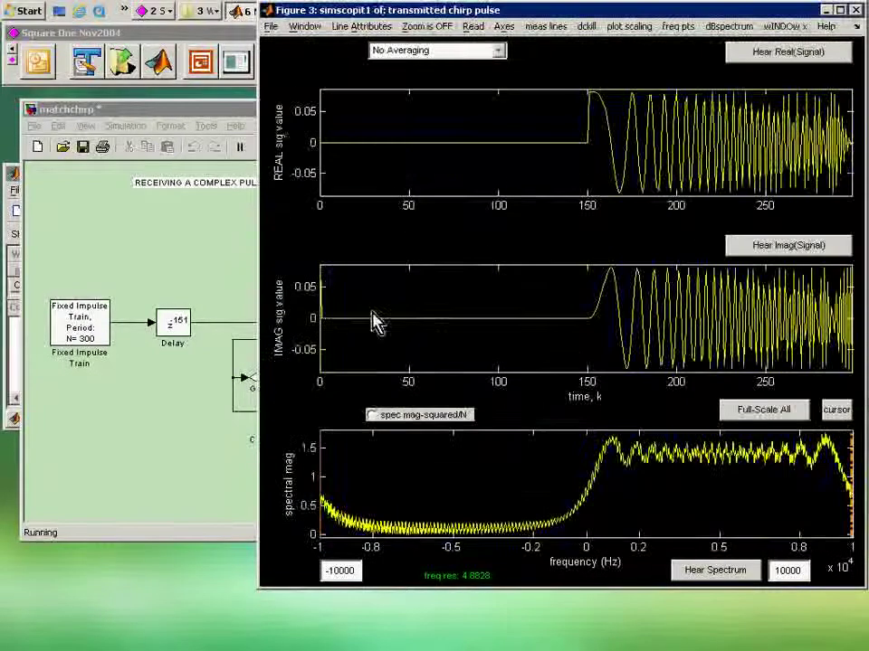
left_click(127, 266)
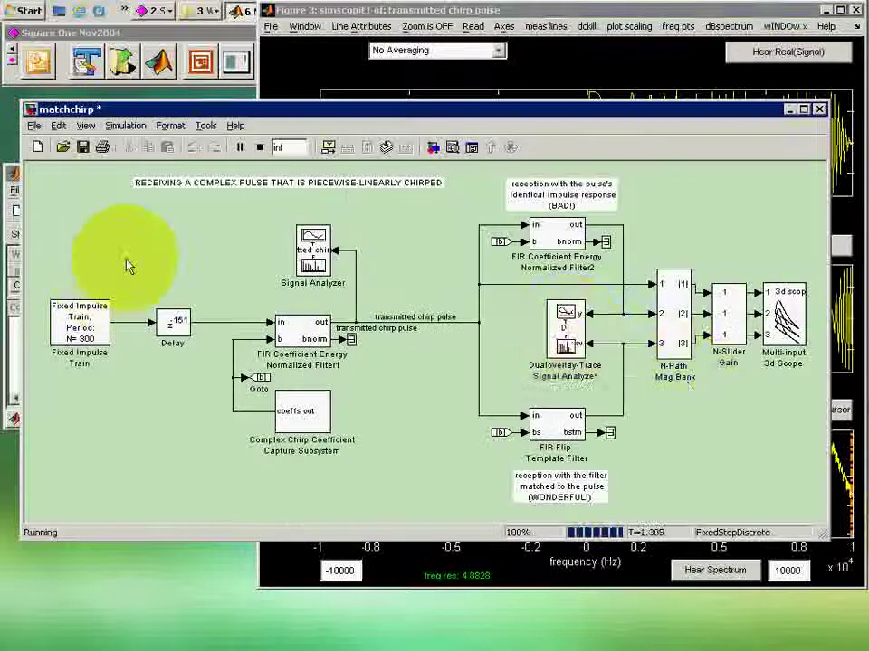
double_click(570, 328)
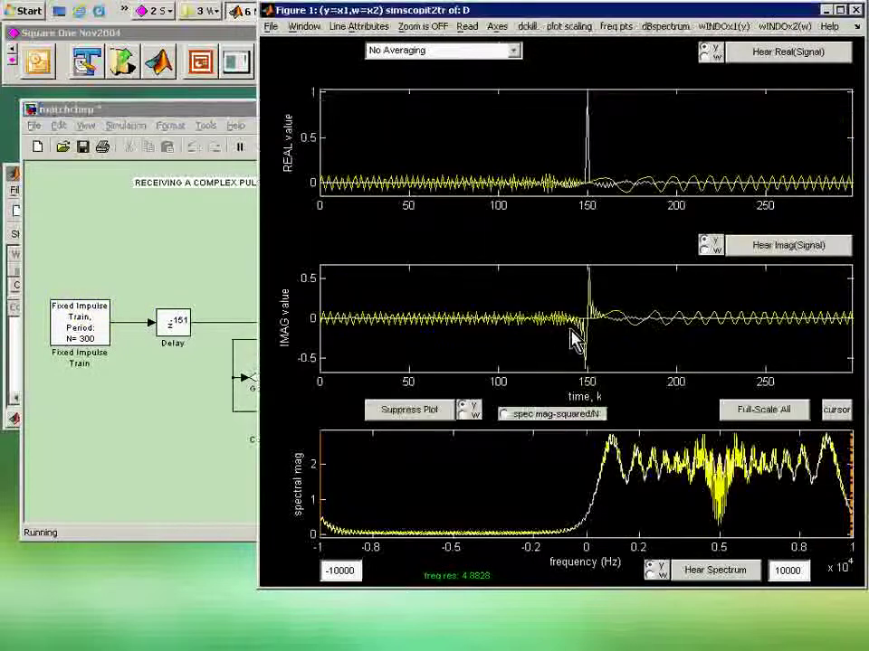
Step: Hide and restore the filter output trace, then open the Multi-input 3d Scope
left_click(463, 407)
left_click(442, 413)
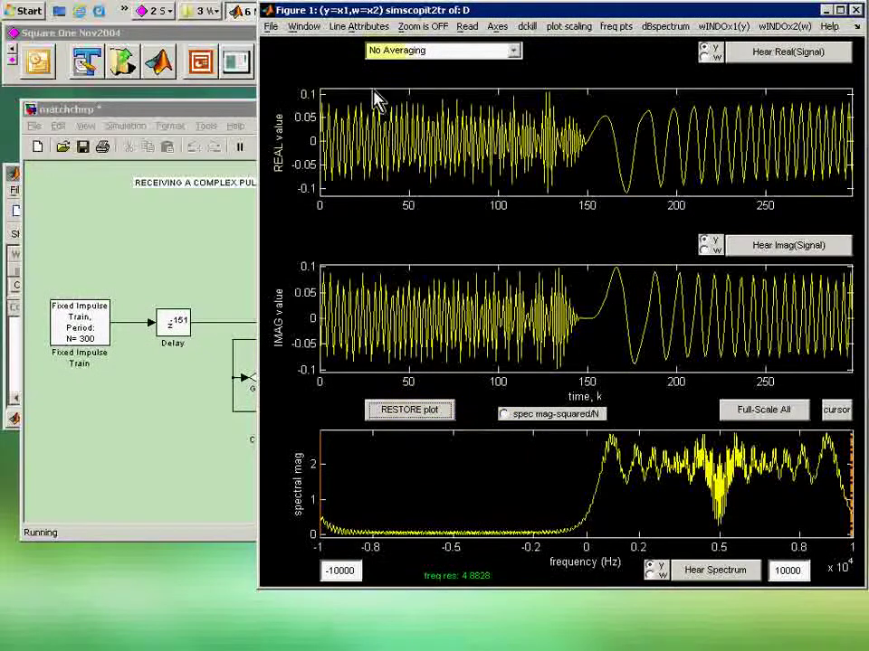
left_click(447, 410)
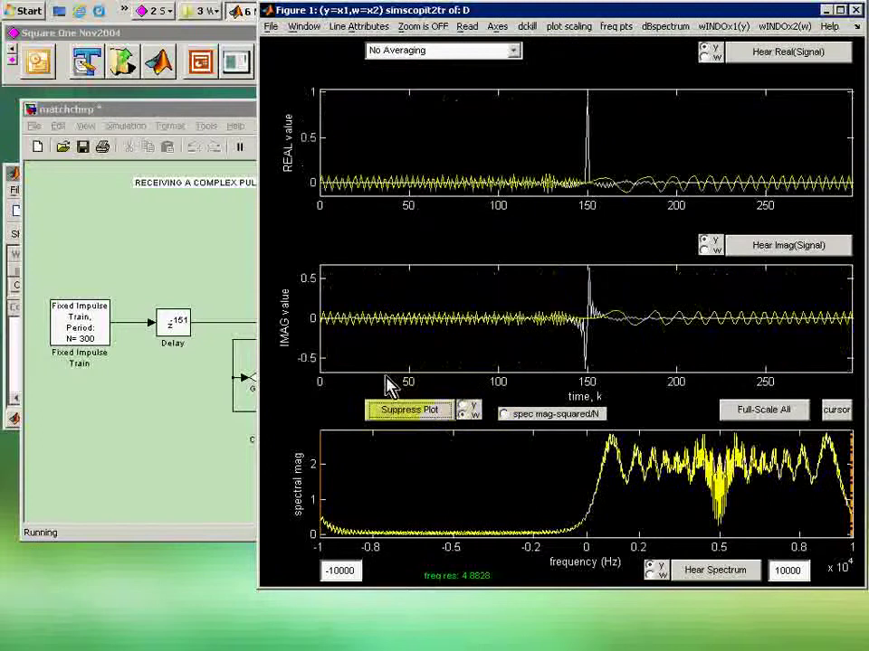
left_click(219, 244)
double_click(787, 324)
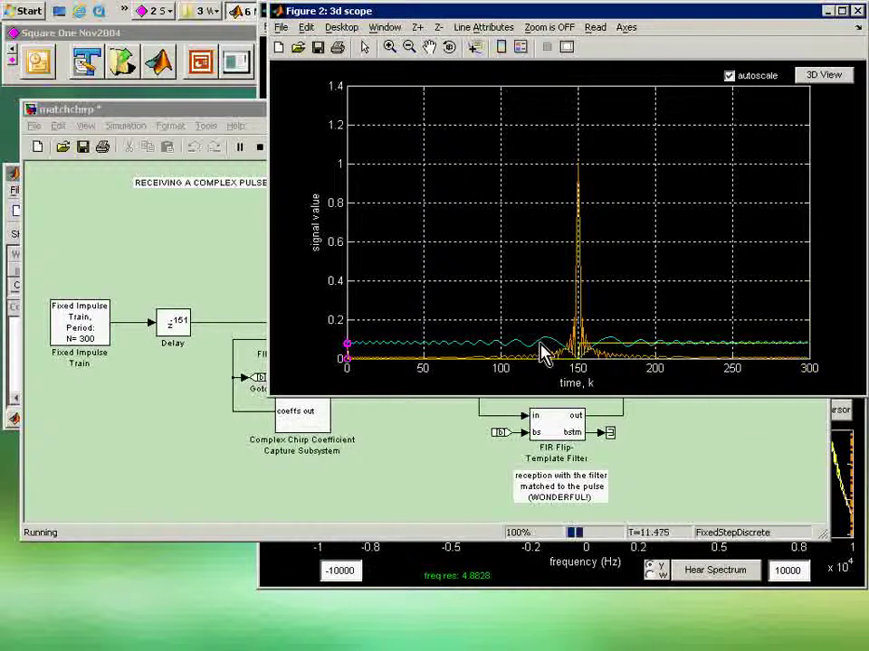
left_click(736, 485)
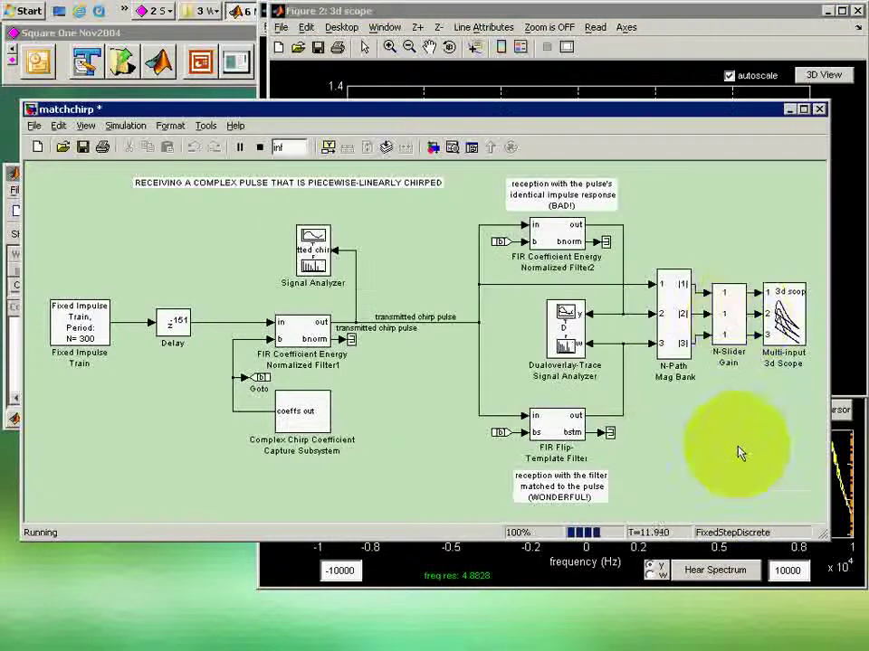
double_click(730, 312)
left_click_drag(281, 189, 400, 187)
left_click(572, 17)
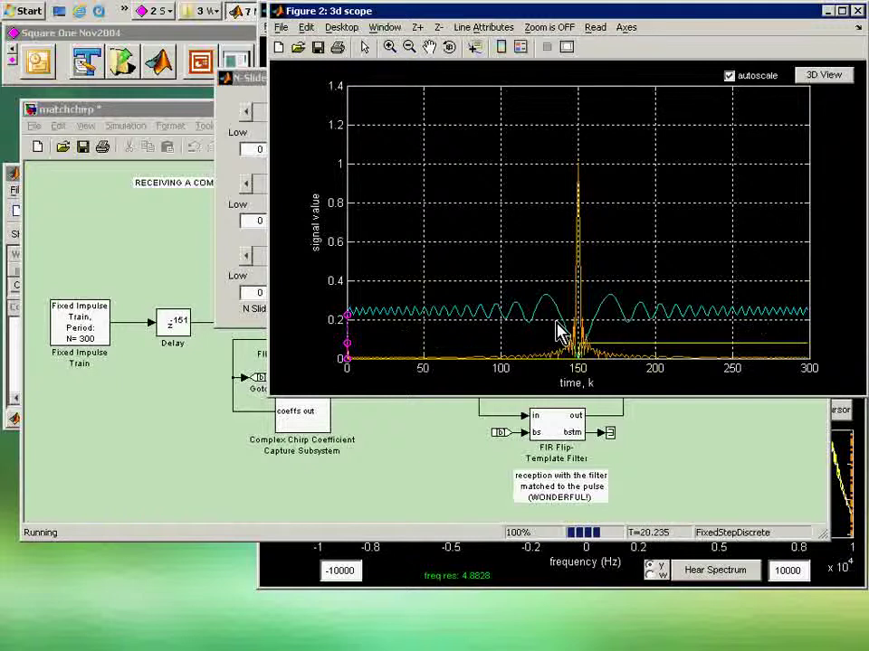
left_click(239, 269)
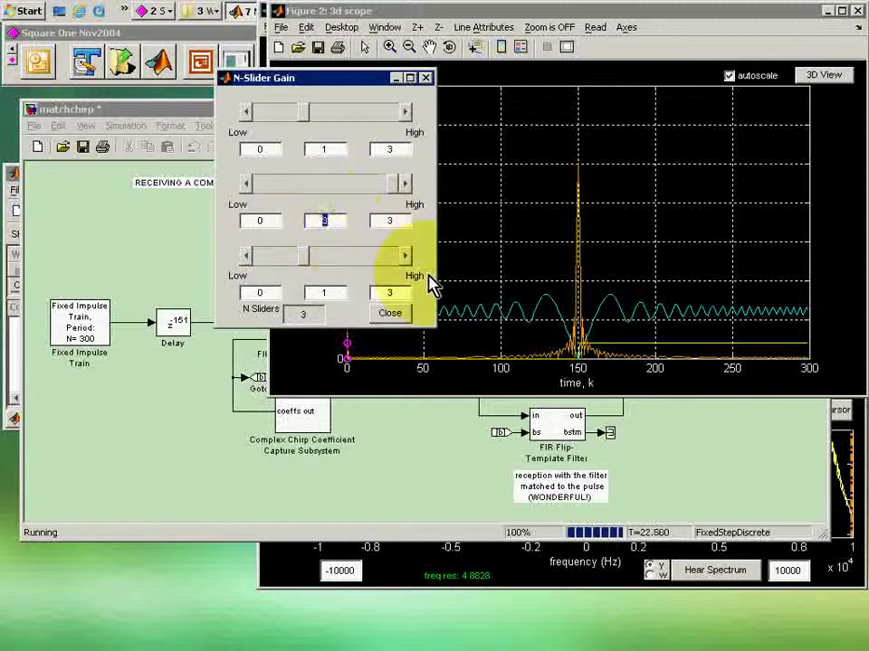
type("1")
key("Return")
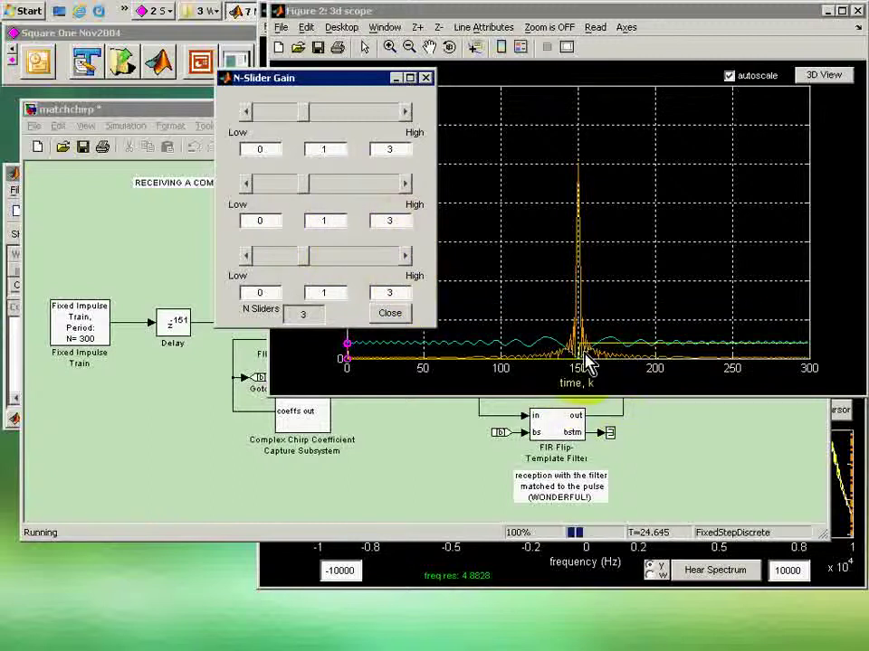
Step: Read a sidelobe value beside the matched-filter peak with a datatip, then delete all datatips
left_click(425, 78)
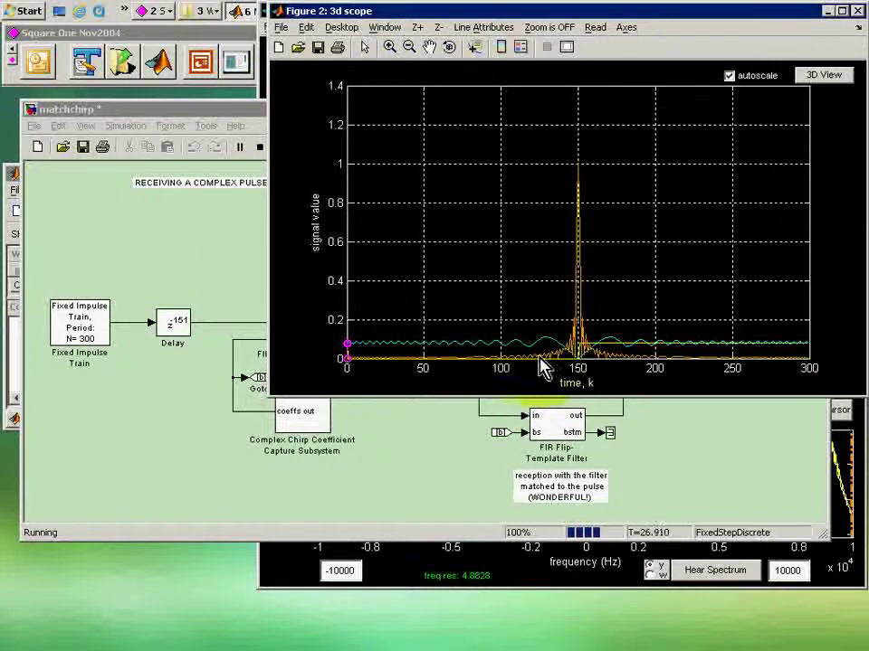
left_click(576, 355)
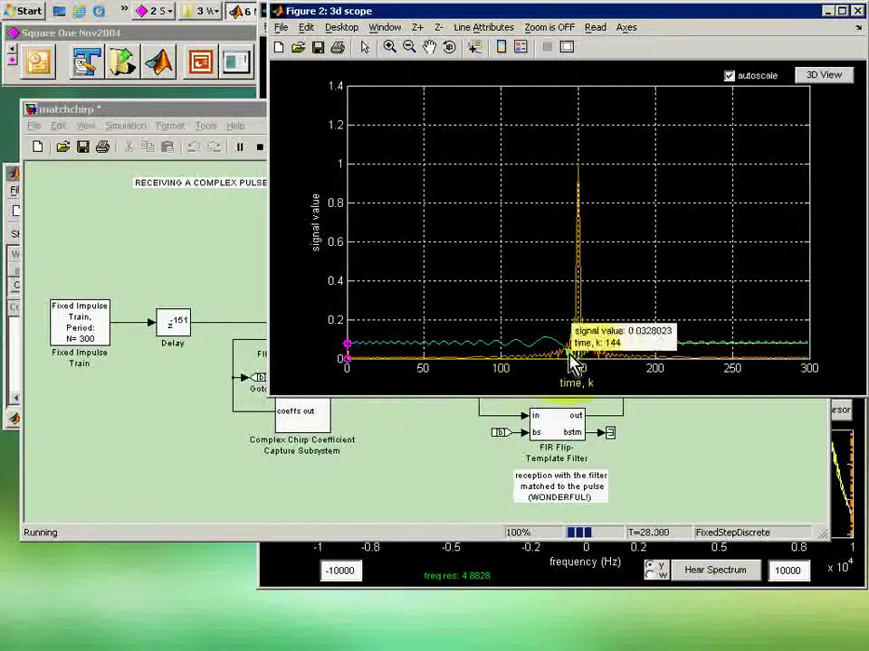
right_click(583, 338)
left_click(614, 439)
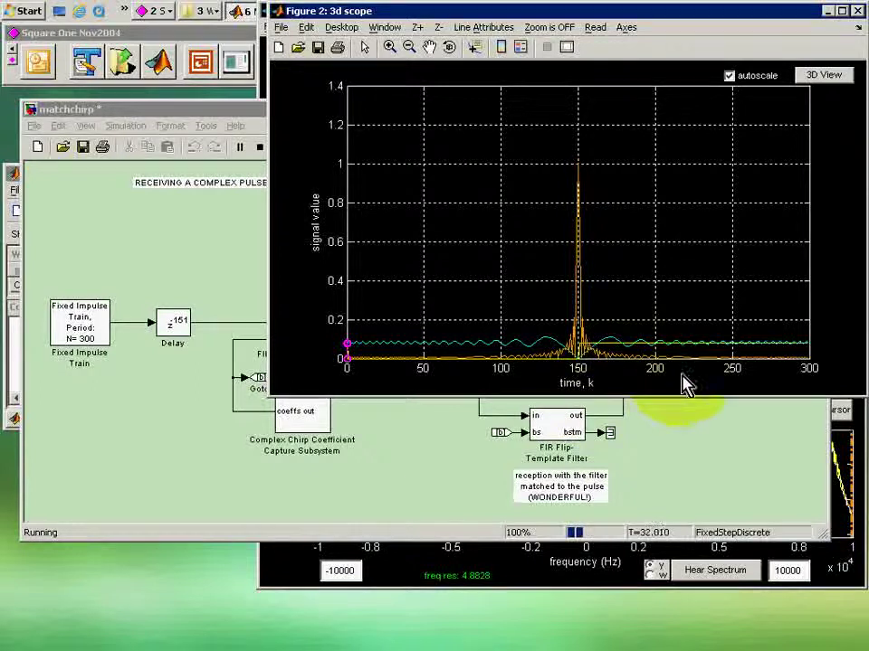
left_click(189, 243)
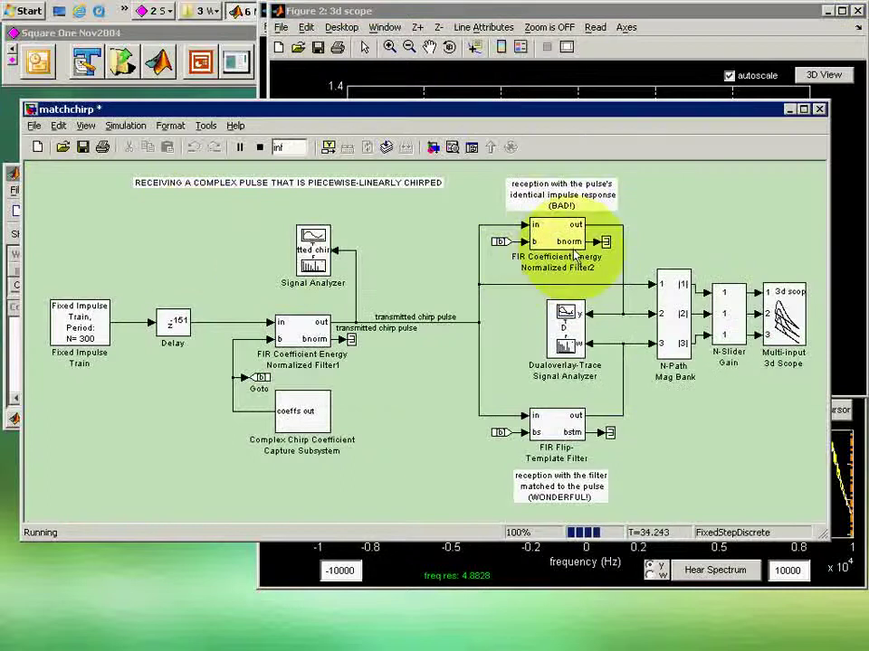